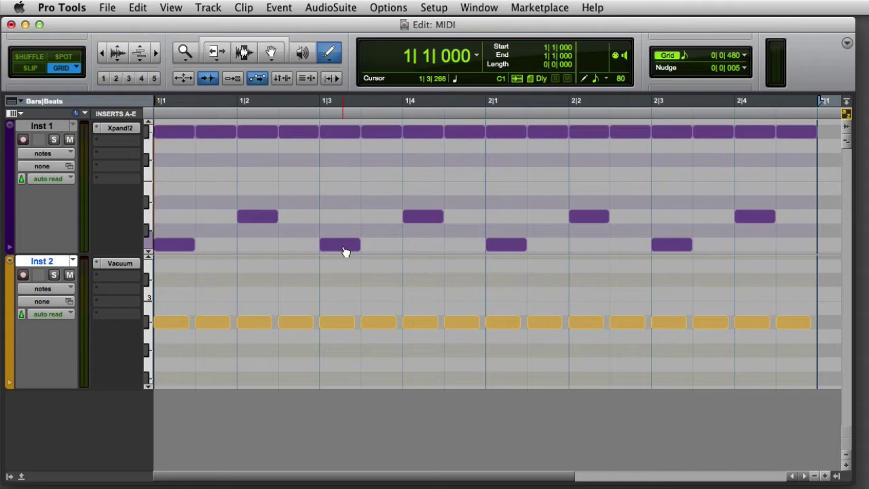
Drag the Inst 1 note at 1|3 so it runs from 1|2|875 to 1|3|592.
click(344, 248)
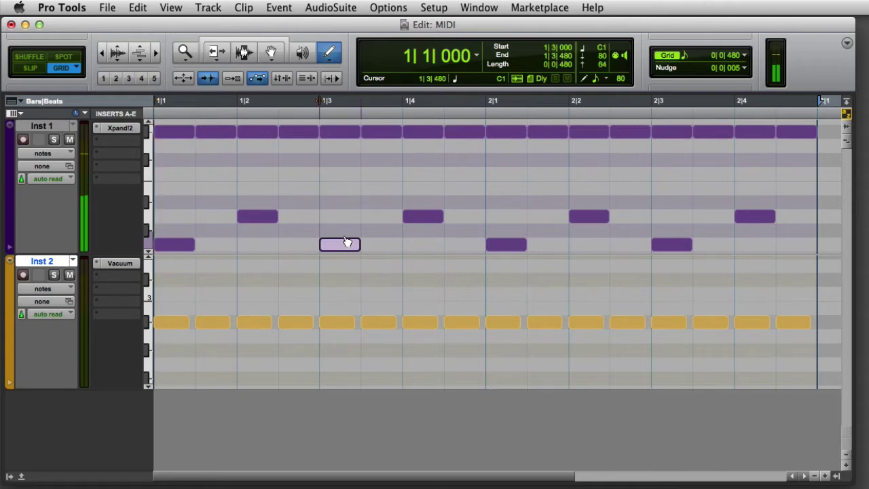
drag(343, 248, 371, 244)
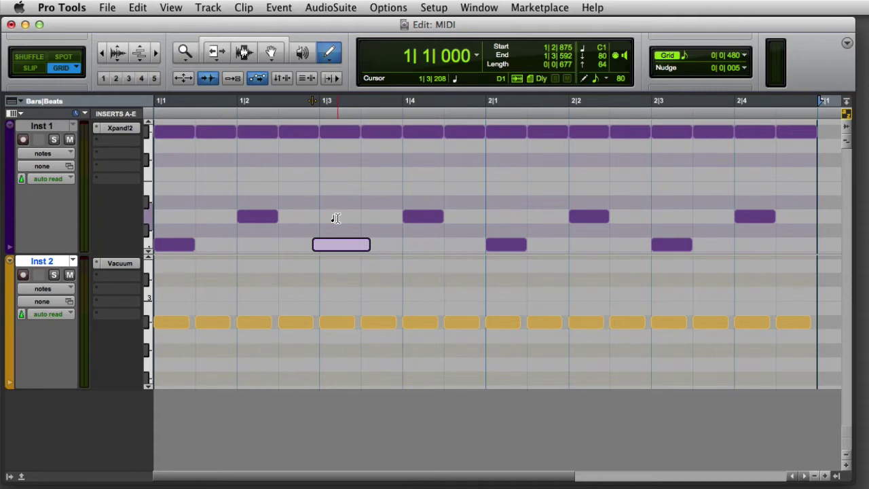
Select the notes from 1|3 to 2|2, then isolate the D1 note at 1|4 and lower its velocity.
drag(316, 197, 568, 268)
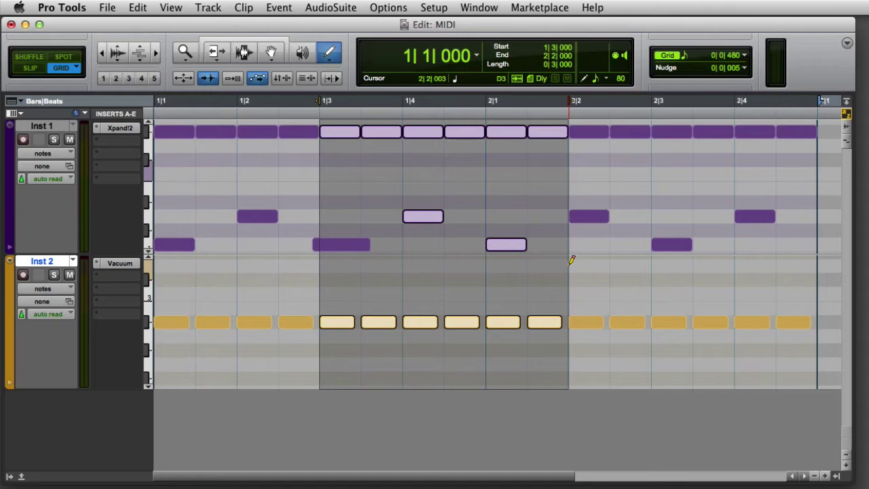
click(572, 260)
drag(310, 178, 465, 239)
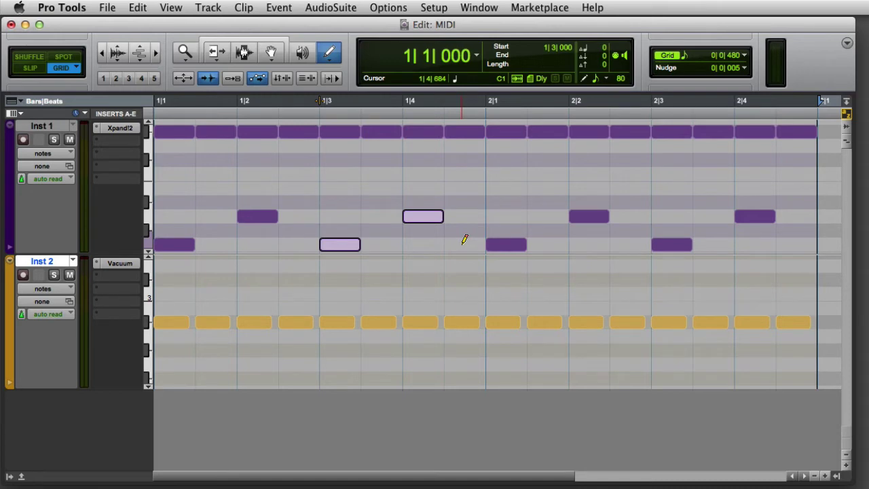
click(423, 216)
mouse_move(427, 244)
mouse_down()
mouse_move(430, 275)
mouse_move(427, 258)
mouse_up()
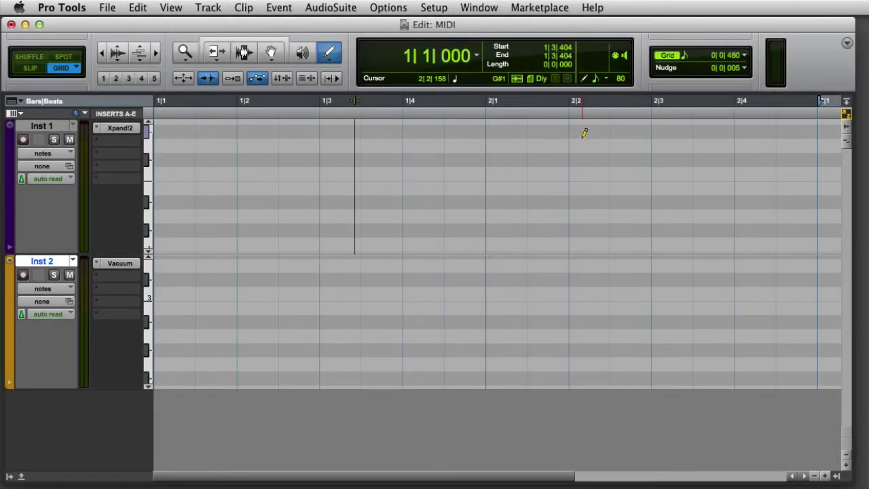
In Notes view, pencil four Inst 1 notes alternating C1 and the next row up, plus an Inst 2 note from 1|1 to 2|1.
click(68, 155)
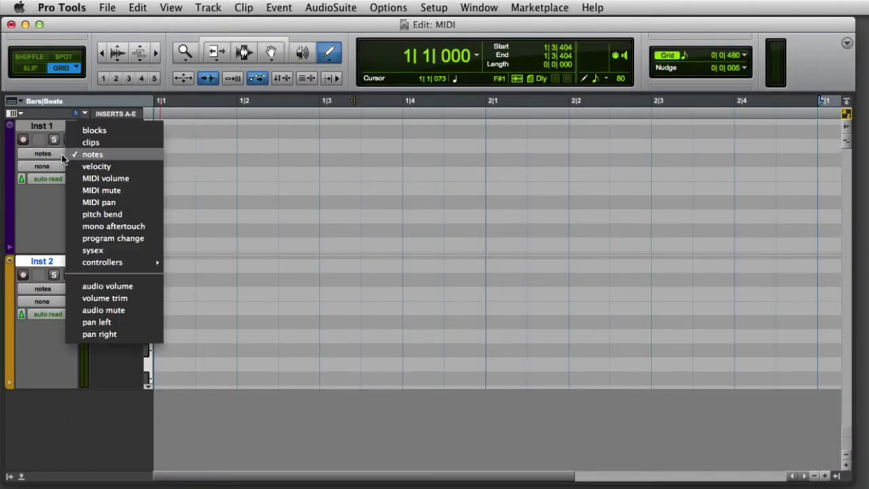
click(127, 154)
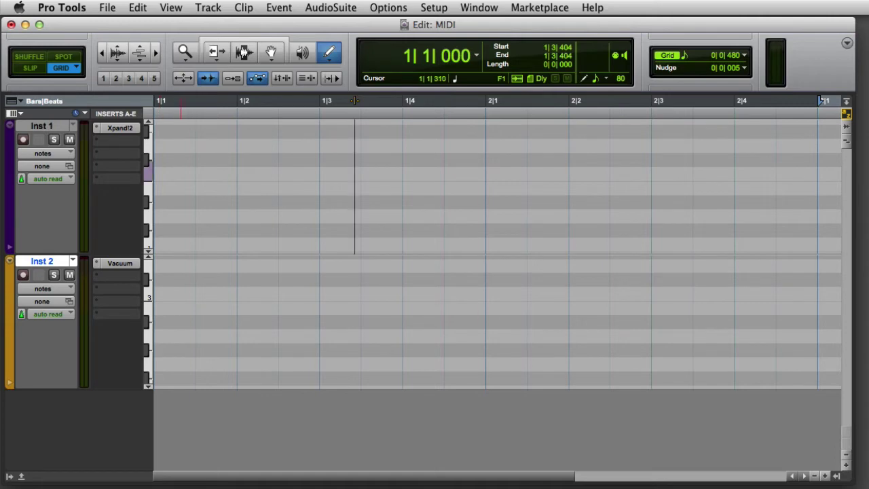
click(178, 242)
click(258, 217)
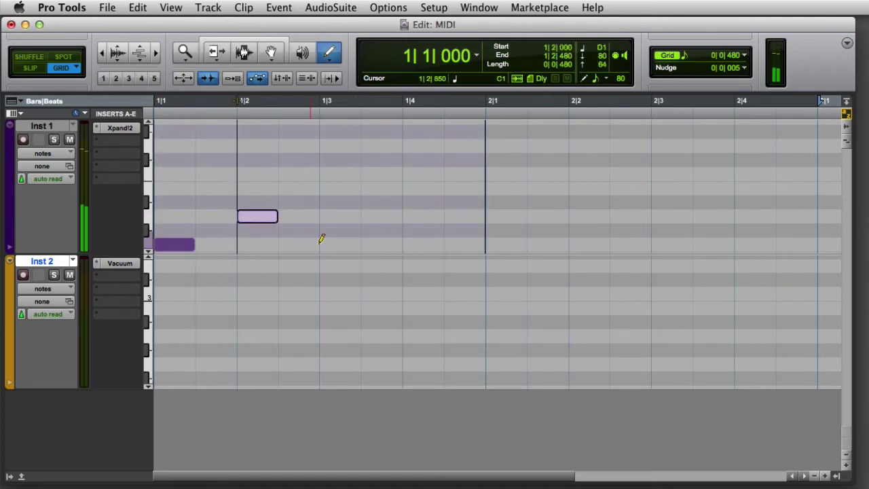
click(335, 244)
click(417, 217)
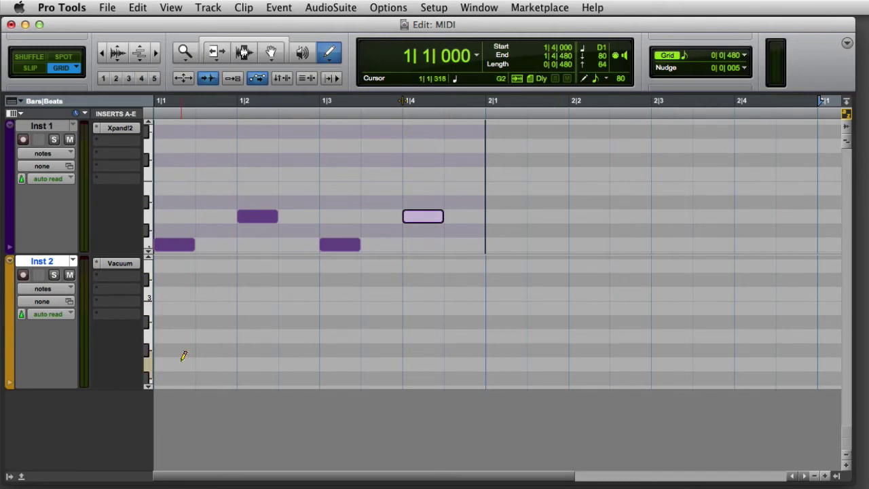
mouse_move(176, 349)
mouse_down()
mouse_move(469, 341)
mouse_move(474, 352)
mouse_up()
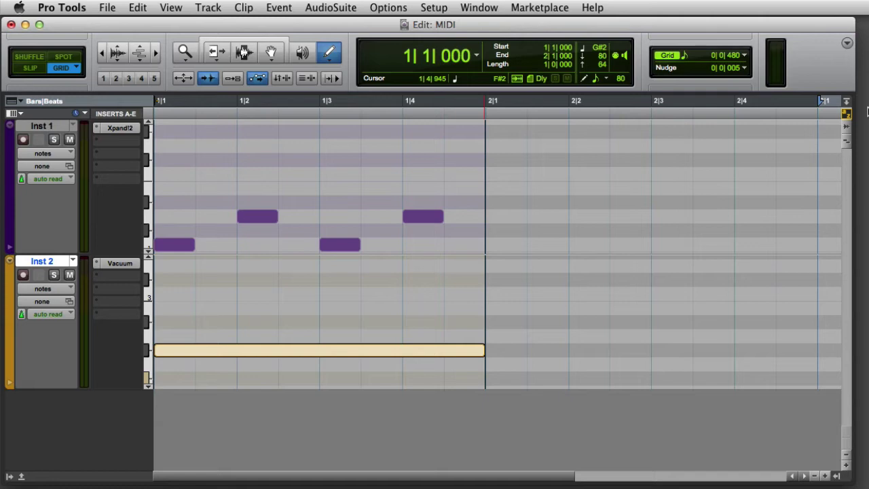
Set the default note value to 1/16 and pencil four sixteenth notes on the F#1 row from 1|1.
click(607, 80)
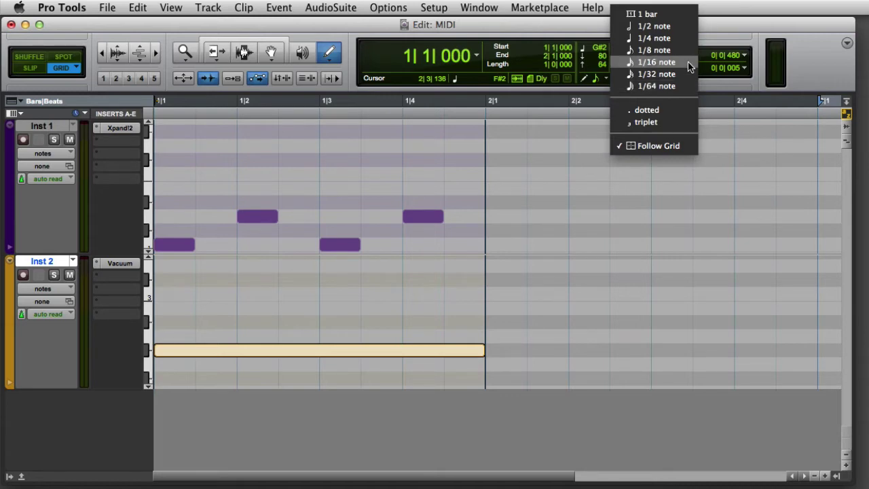
click(688, 62)
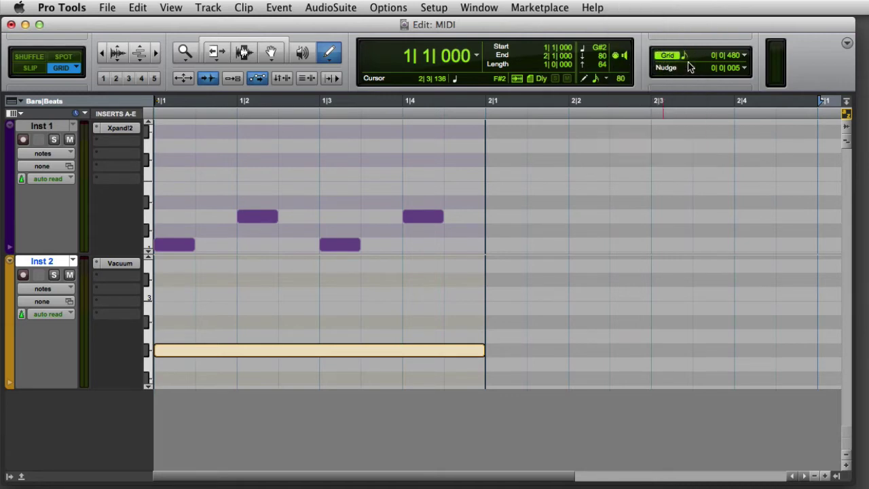
click(173, 159)
click(207, 159)
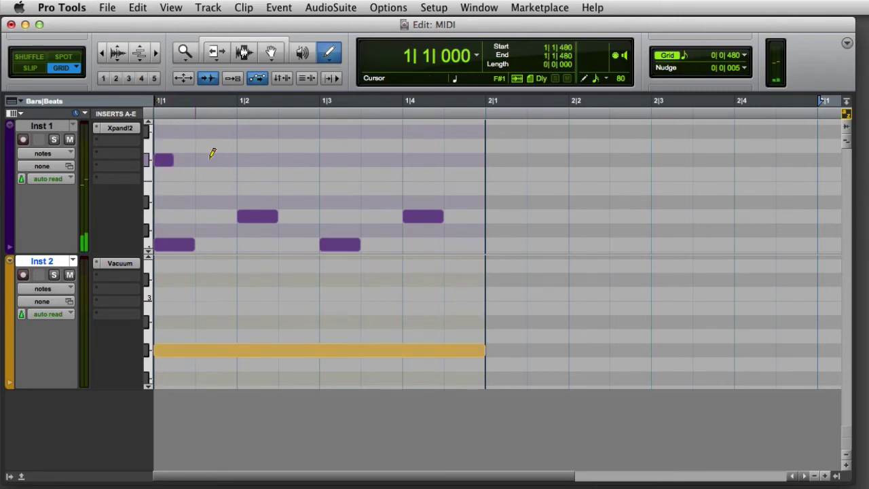
click(247, 159)
click(288, 158)
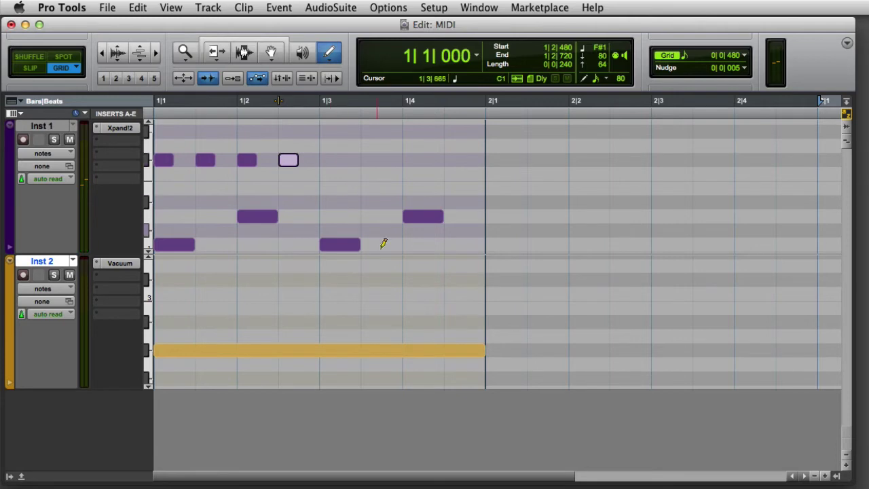
With note length following a 1/4-note grid, pencil G#1 quarter notes at 1|1, 1|2, 1|3 and 1|4.
click(606, 79)
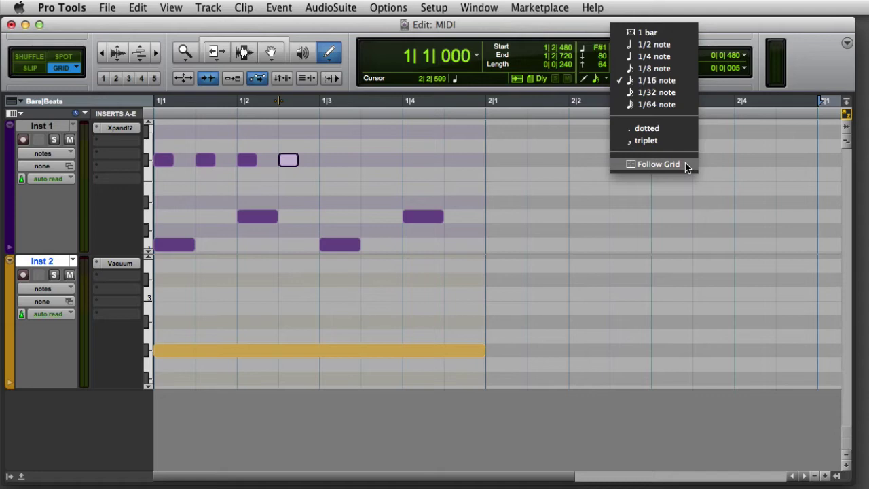
click(686, 165)
click(745, 56)
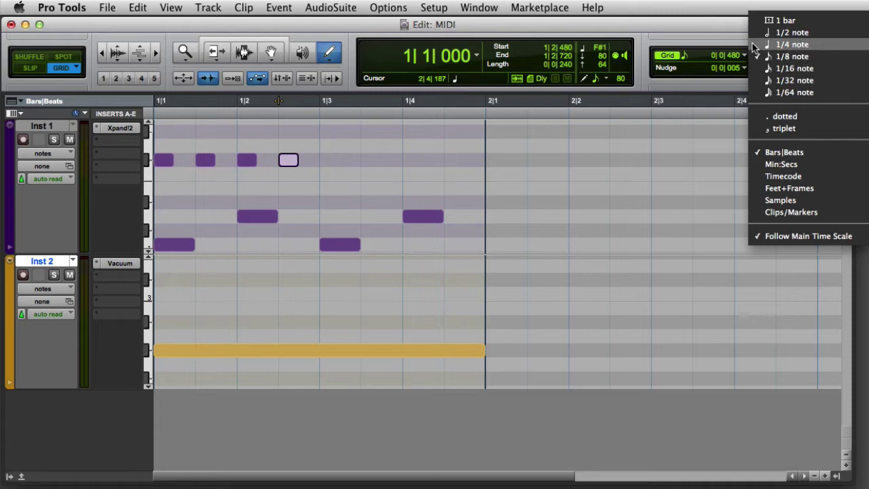
click(755, 45)
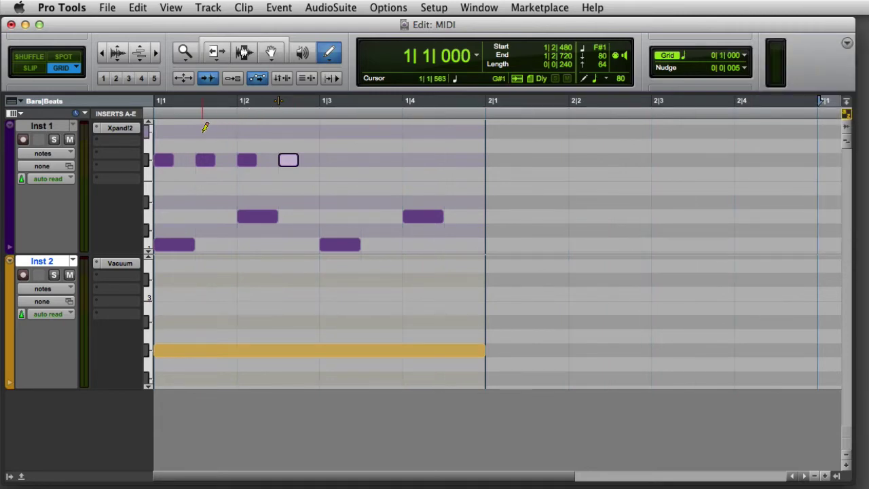
click(205, 129)
click(287, 129)
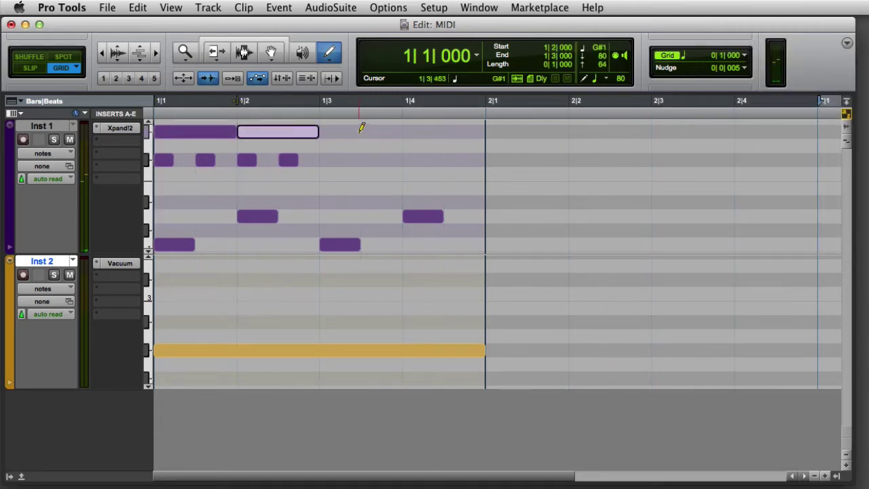
click(373, 131)
click(419, 129)
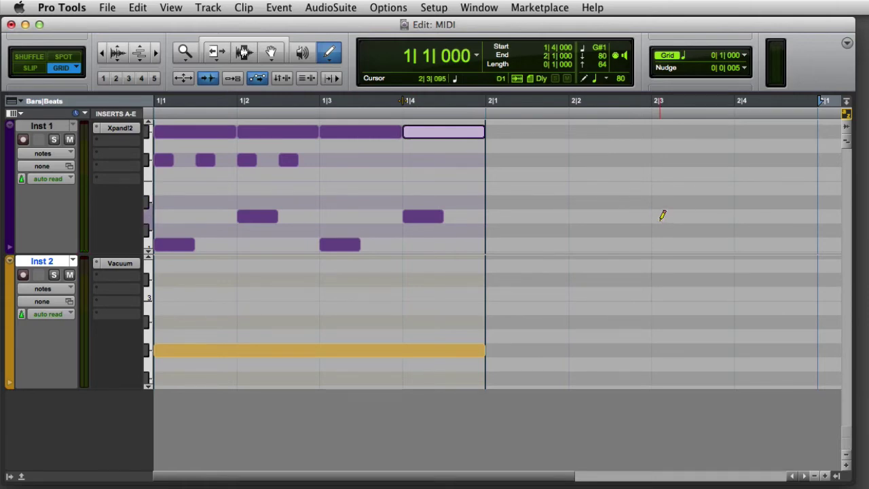
Set the default note value to dotted 1/8 and pencil a note at 1|3 on the F#1 row.
click(605, 79)
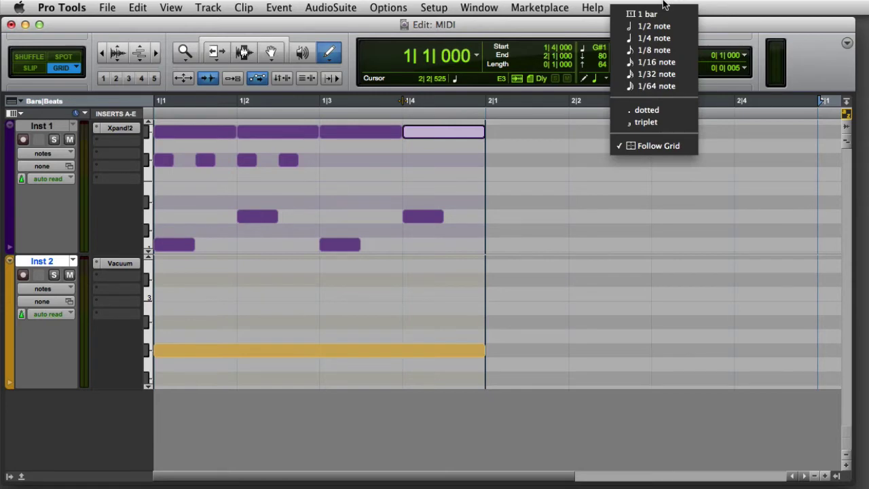
click(684, 52)
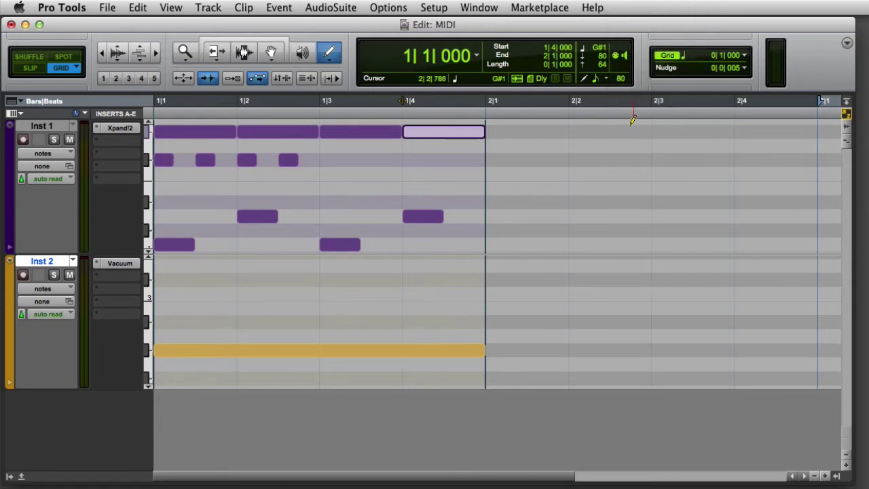
click(607, 79)
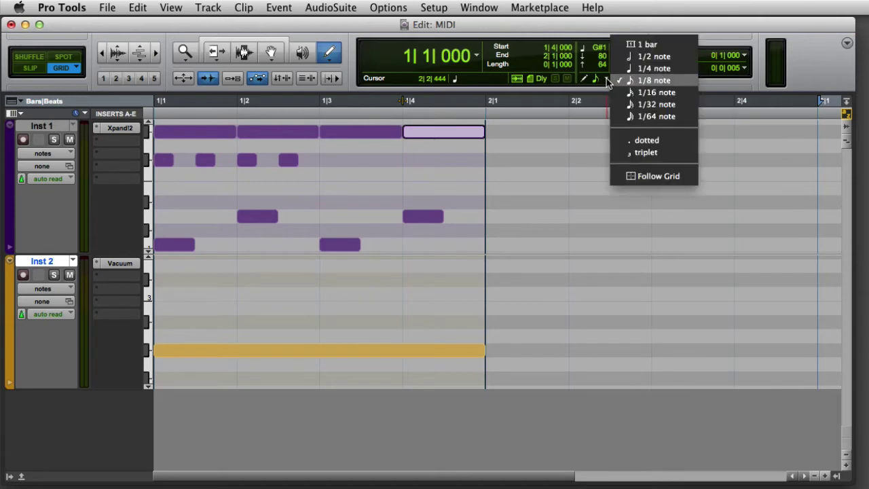
click(686, 142)
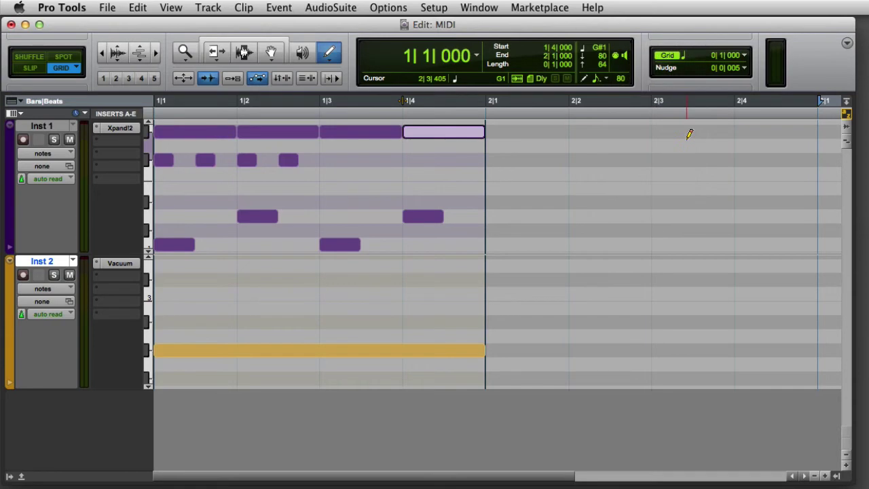
click(350, 161)
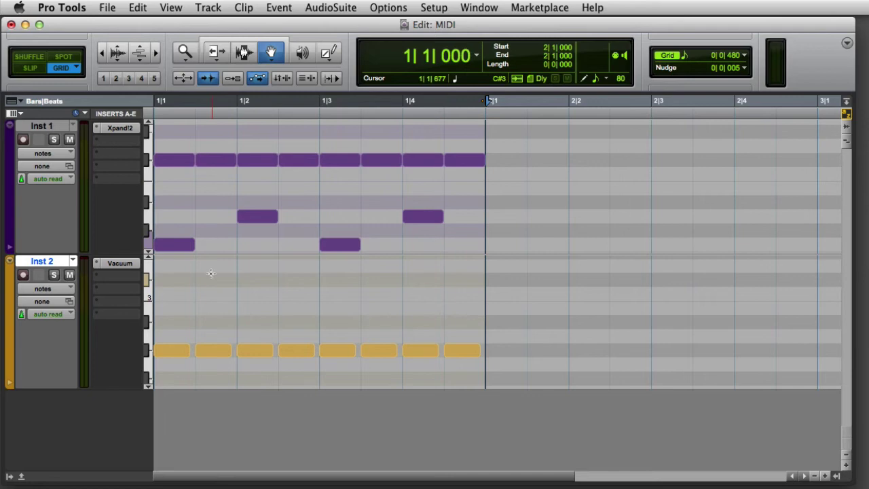
Select the C1 note at 1|1 together with the first two upper-row notes.
click(179, 248)
shift+click(178, 162)
shift+click(211, 162)
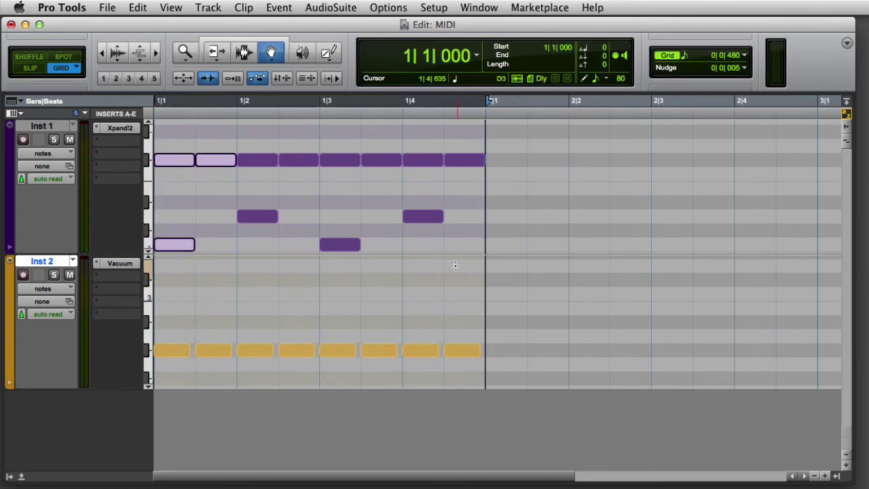
Marquee-select the three notes around 1|3, then the three near 1|2 using the Pencil.
drag(322, 131, 375, 253)
key(F10)
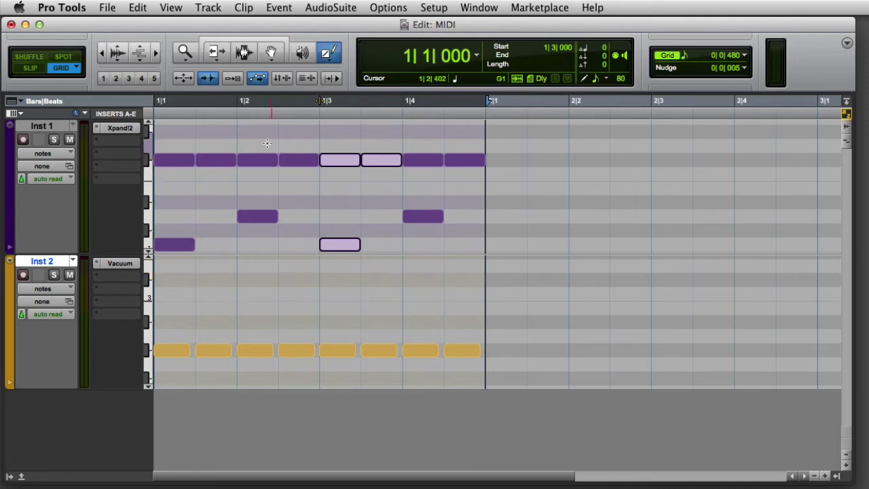
mouse_move(254, 134)
mouse_down()
mouse_move(255, 224)
mouse_move(294, 220)
mouse_up()
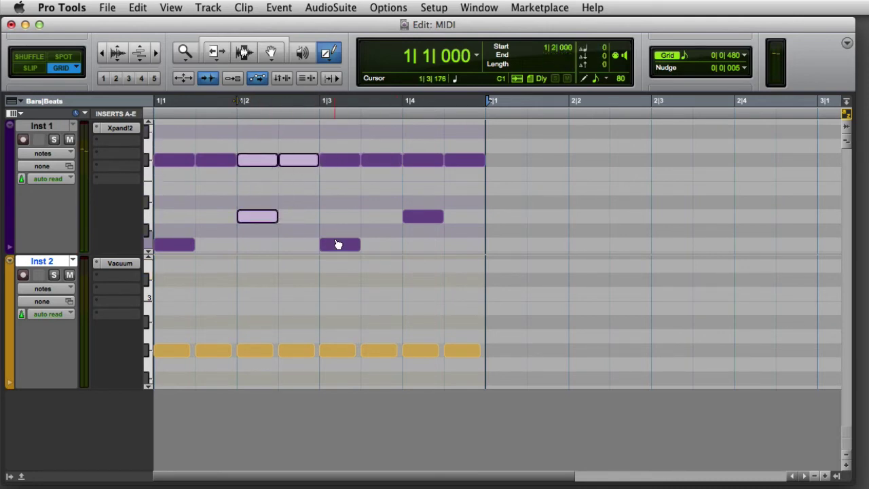
key(F7)
click(316, 208)
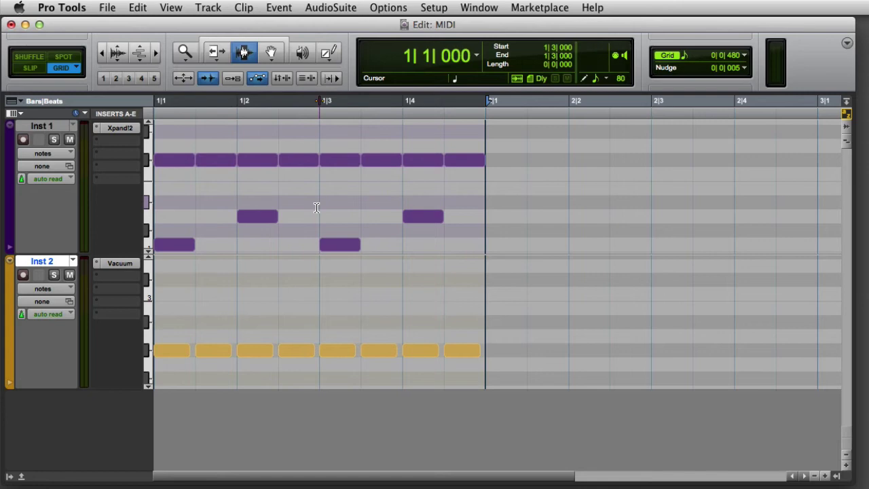
Select Inst 1 notes from 1|1 to 1|3 with the Selector, then 1|3 to 1|4 with the Pencil (F10).
drag(316, 207, 156, 215)
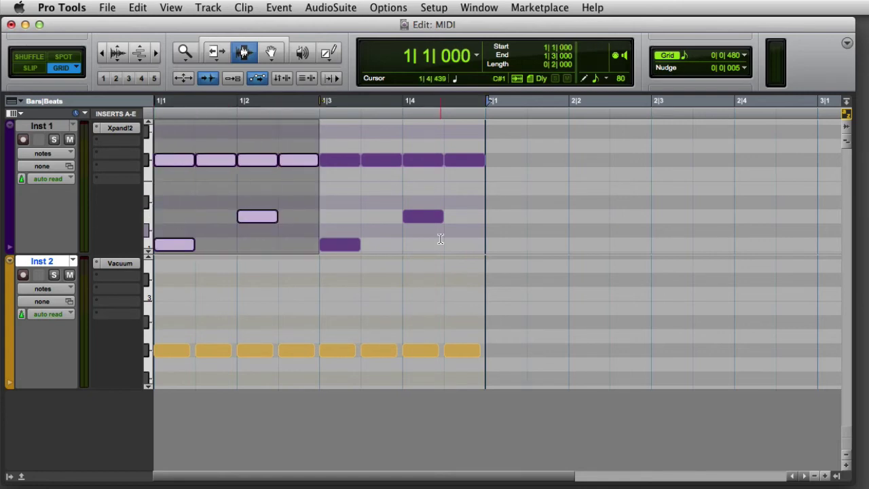
key(F10)
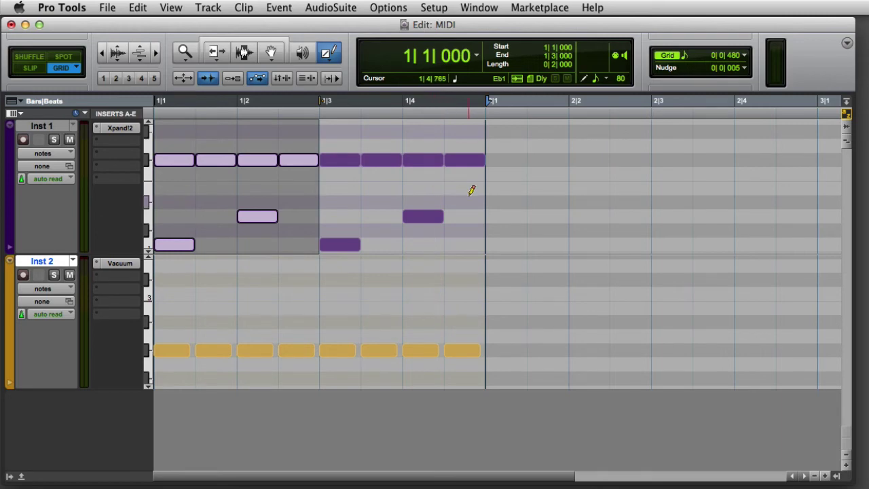
drag(405, 188, 332, 181)
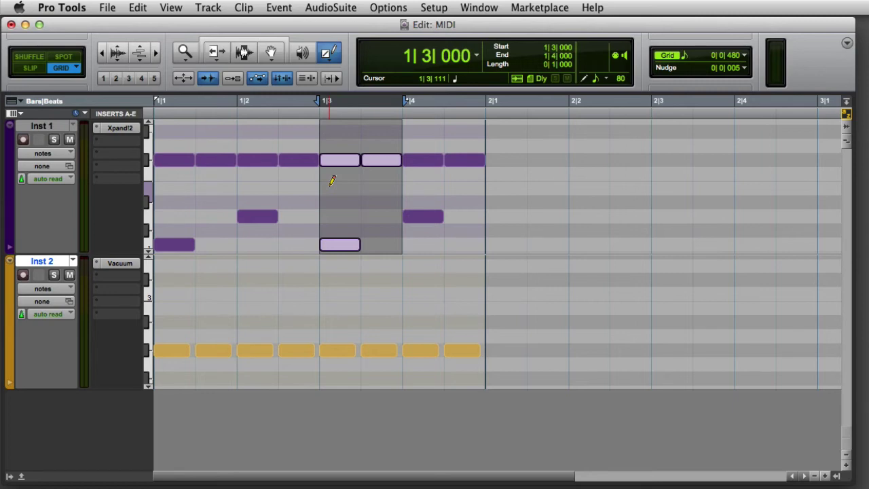
Select notes by pitch from the piano keys: Inst 2's notes, Inst 1's top row, then its lowest and middle pitches.
click(145, 351)
click(146, 159)
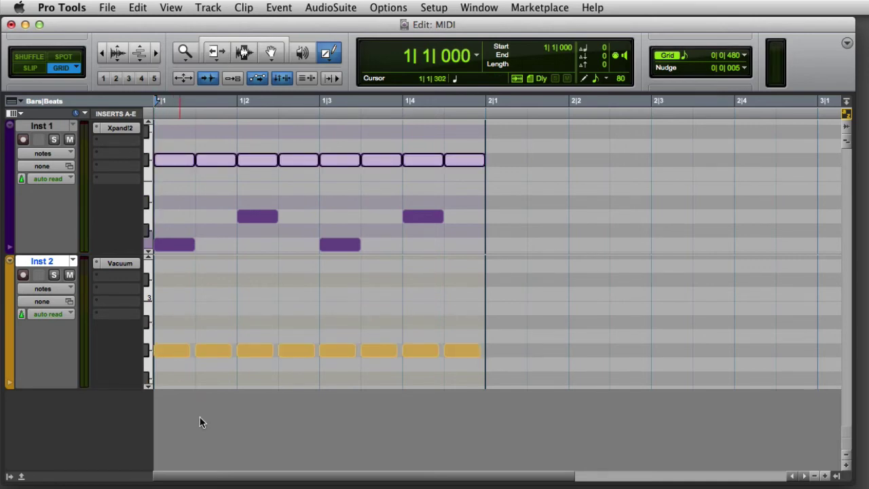
click(150, 244)
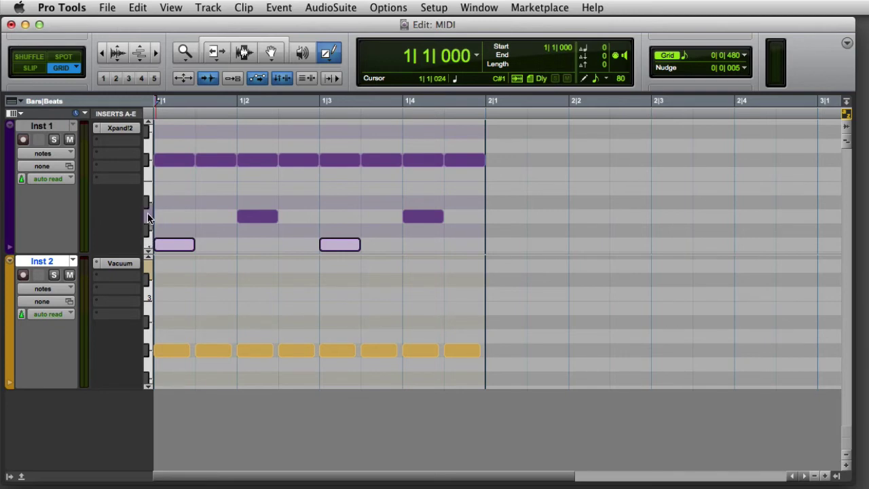
shift+click(148, 216)
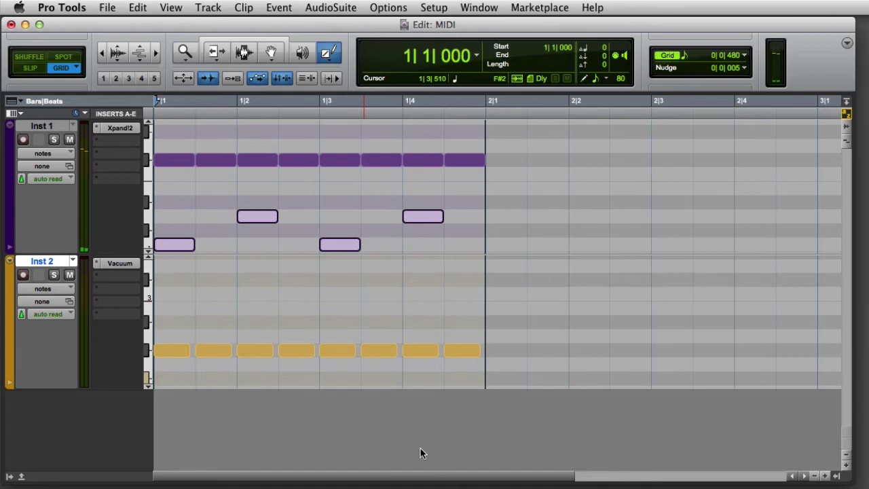
Clear the selection and select Inst 1's top-row and middle-pitch notes together.
click(150, 147)
click(148, 159)
shift+click(148, 216)
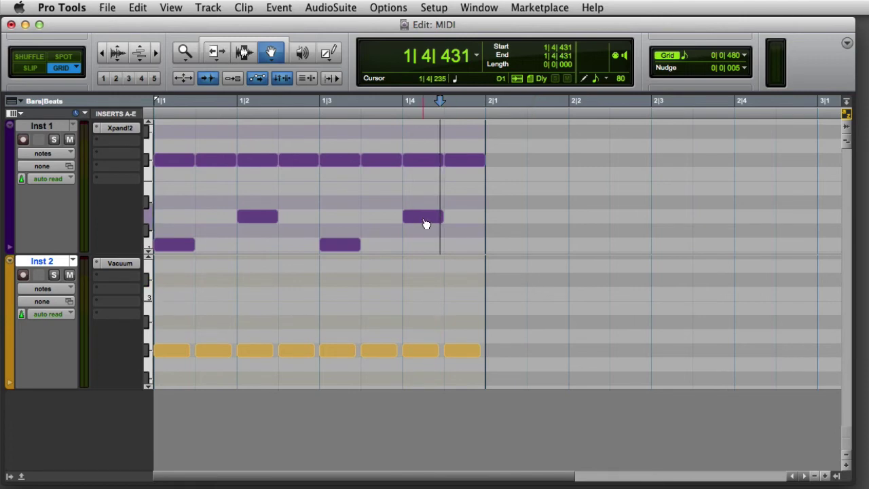
mouse_move(426, 223)
mouse_down()
mouse_move(426, 253)
mouse_move(425, 196)
mouse_move(426, 224)
mouse_up()
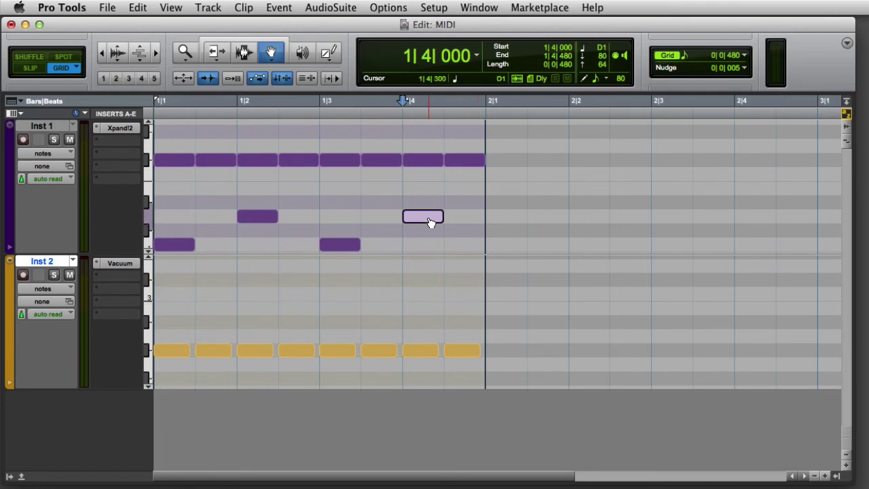
mouse_move(427, 220)
mouse_down()
mouse_move(392, 218)
mouse_move(464, 221)
mouse_move(427, 219)
mouse_up()
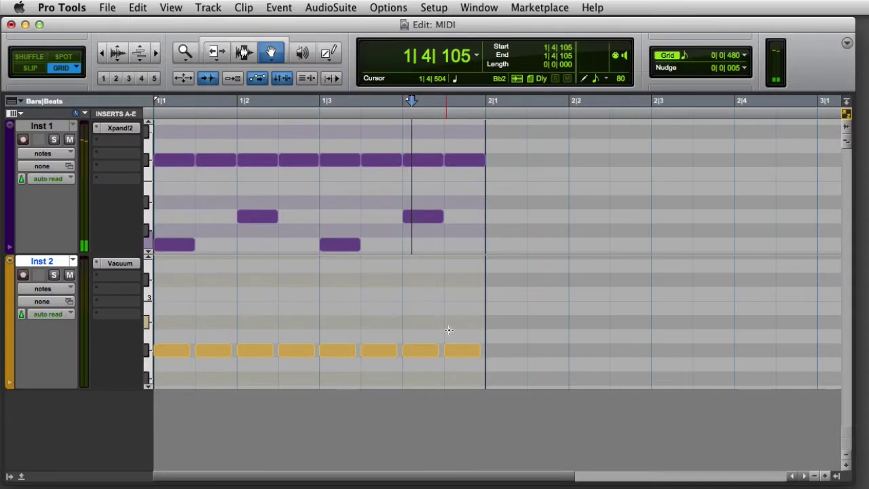
drag(466, 321, 166, 360)
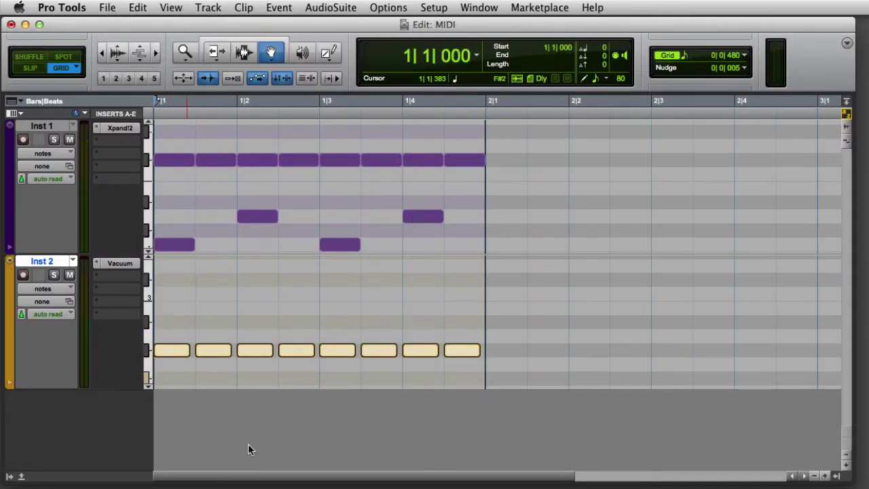
key(F6)
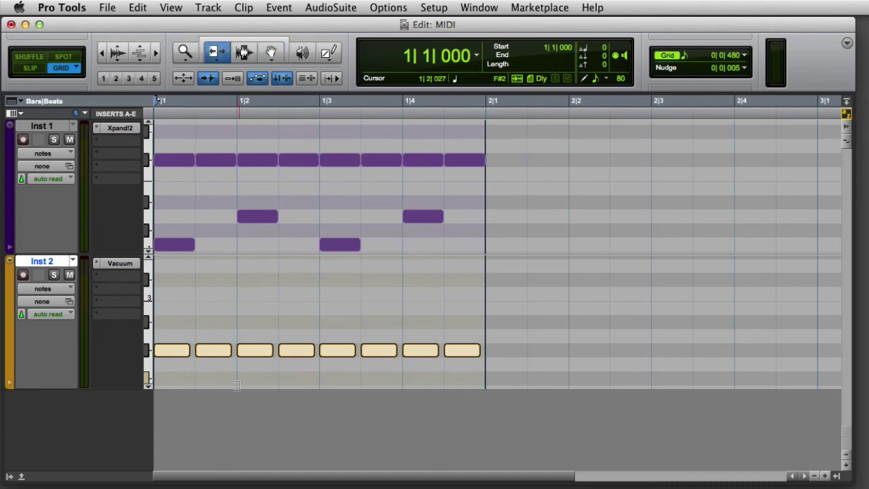
mouse_move(237, 350)
mouse_down()
mouse_move(256, 350)
mouse_move(238, 351)
mouse_up()
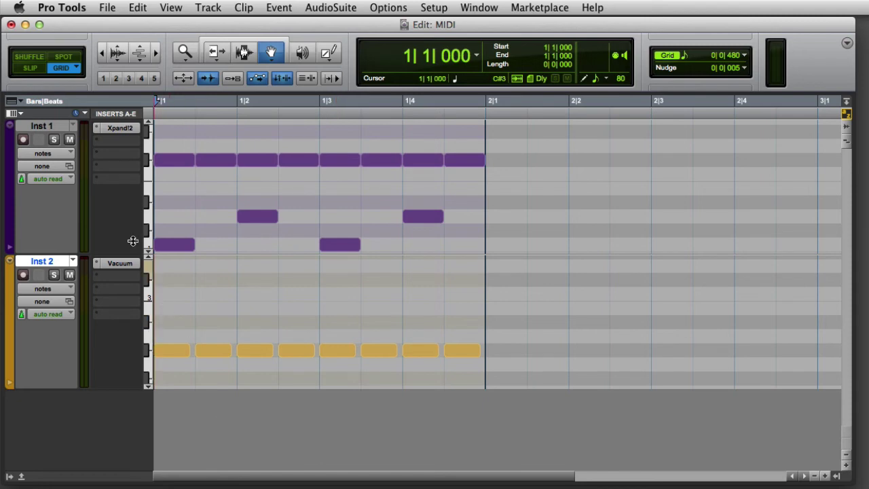
Switch Inst 1 to velocity view and open a velocity lane under Inst 2.
click(57, 154)
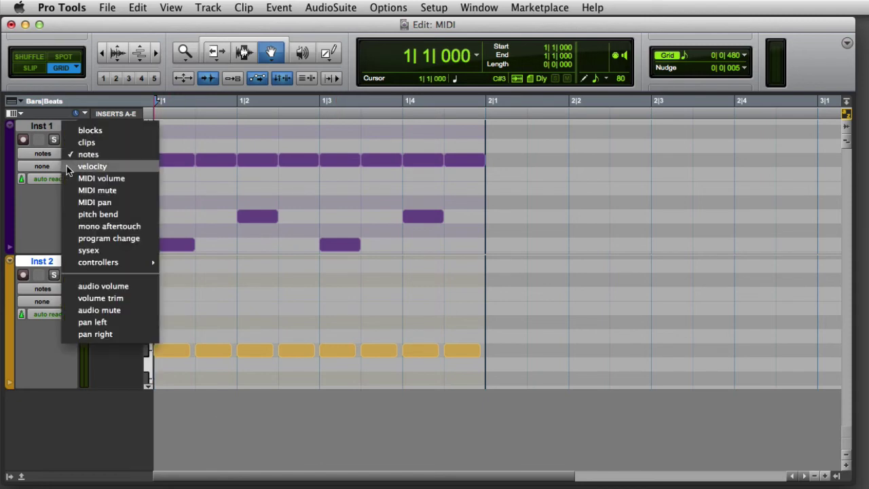
click(67, 165)
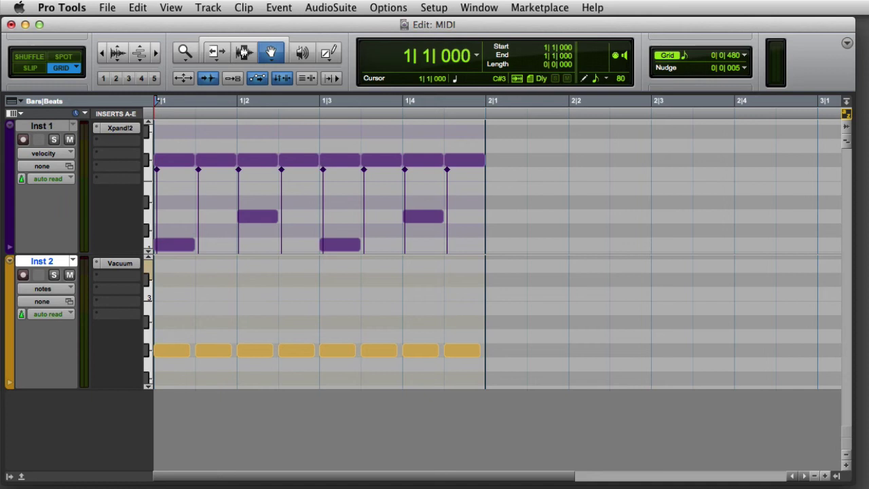
click(10, 385)
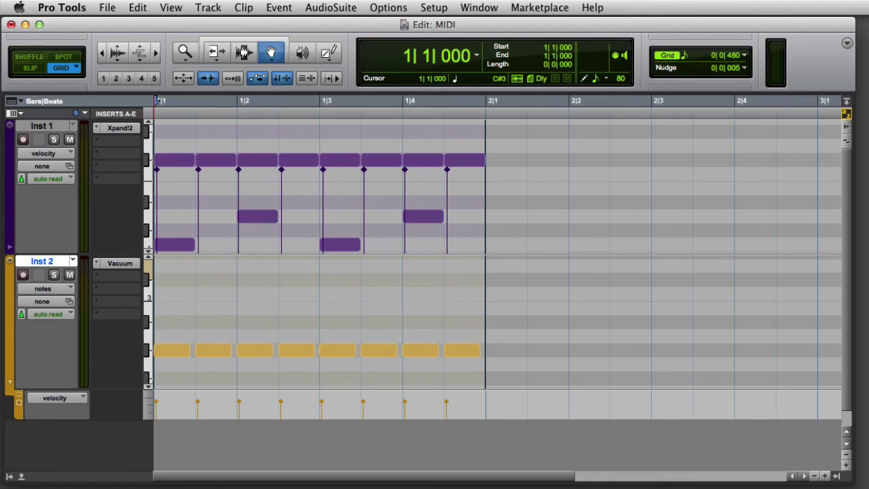
Lower Inst 2's third note velocity to 53 and raise its fifth note to 110.
click(158, 402)
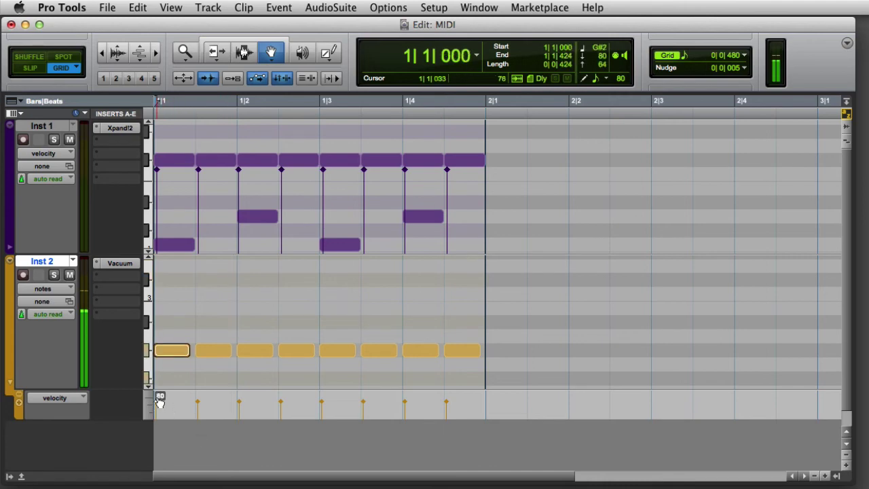
drag(242, 407, 243, 413)
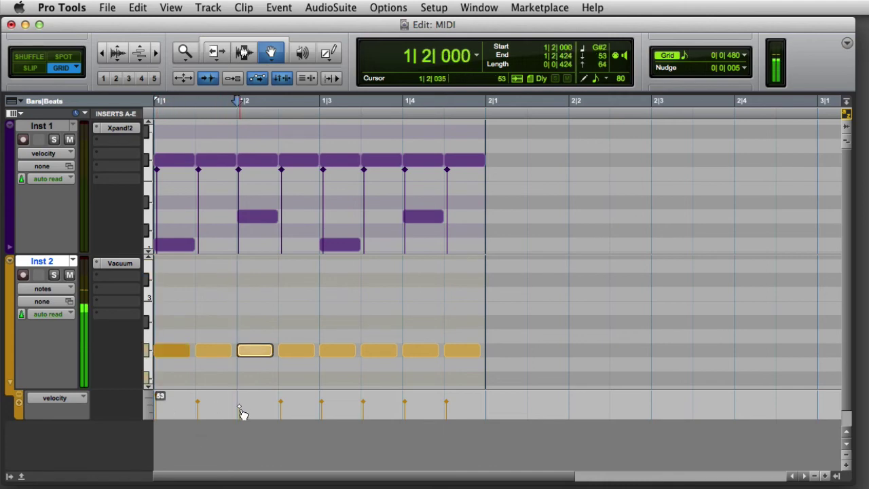
drag(322, 406, 322, 396)
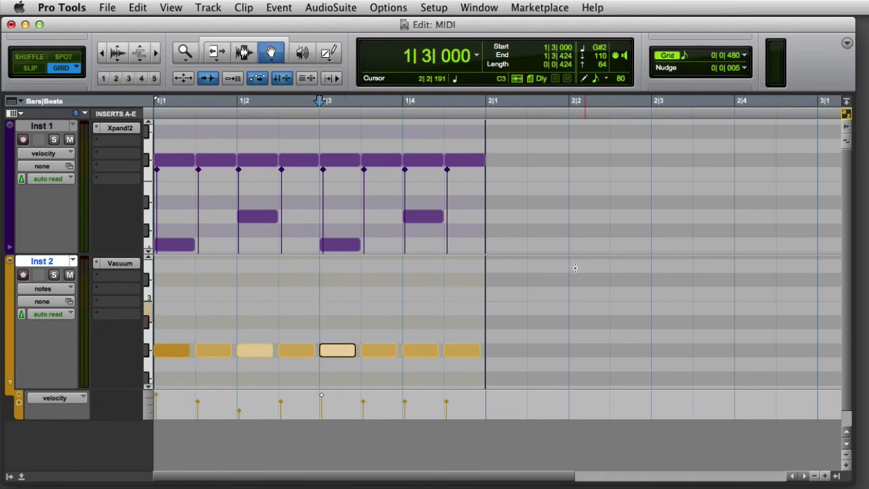
With the Pencil's Line shape, draw a falling velocity ramp across Inst 2's notes.
click(328, 54)
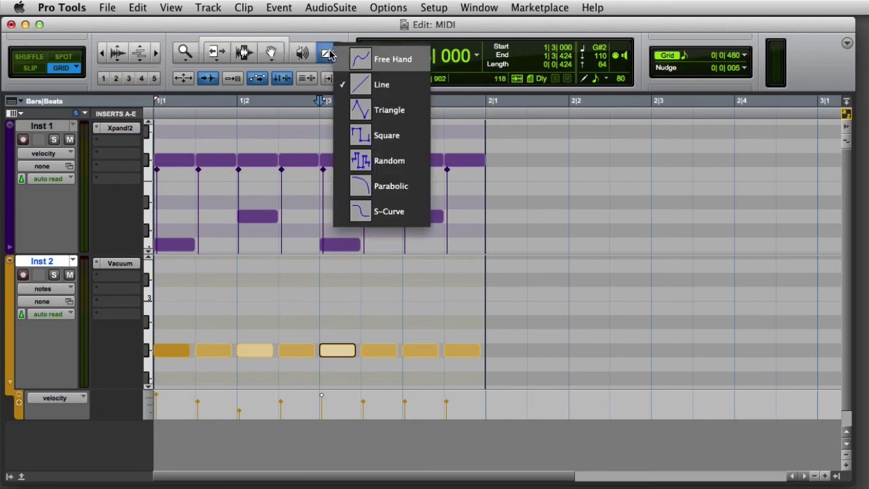
click(401, 85)
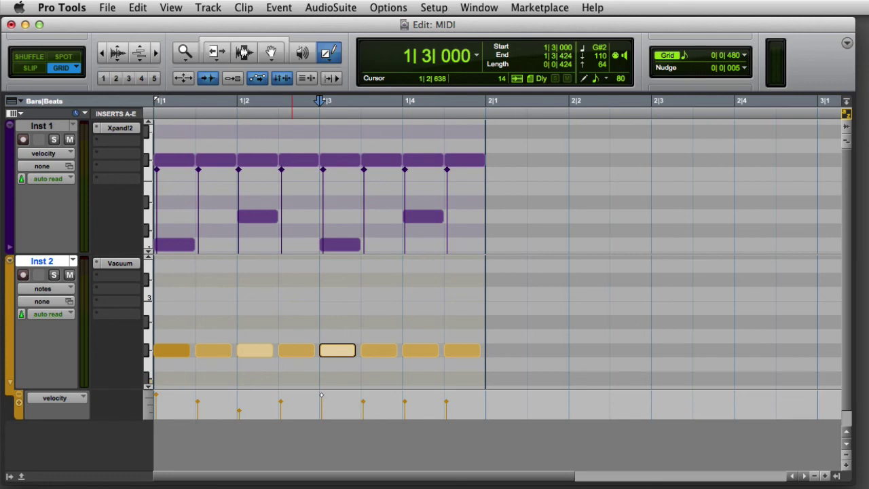
mouse_move(472, 409)
mouse_down()
mouse_move(360, 409)
mouse_move(153, 385)
mouse_up()
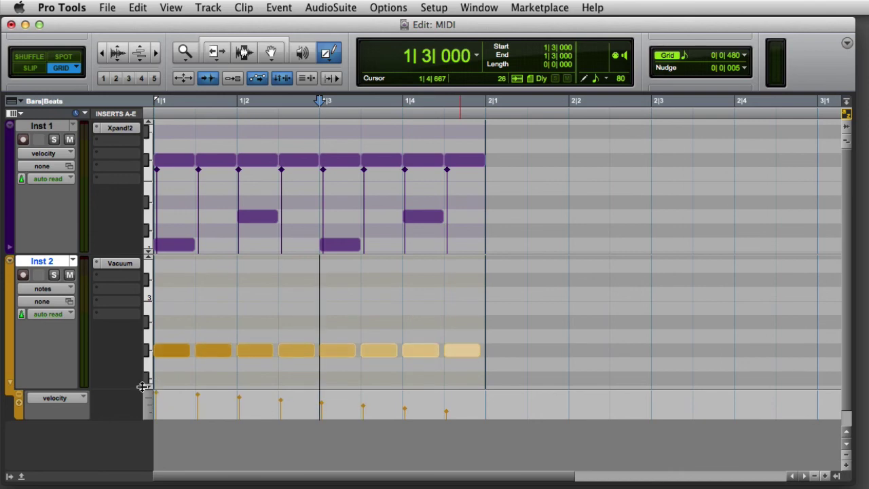
Select Inst 1's eight top-row notes and trim their velocities down together.
key(F8)
mouse_move(473, 183)
mouse_down()
mouse_move(279, 158)
mouse_move(156, 159)
mouse_up()
key(F6)
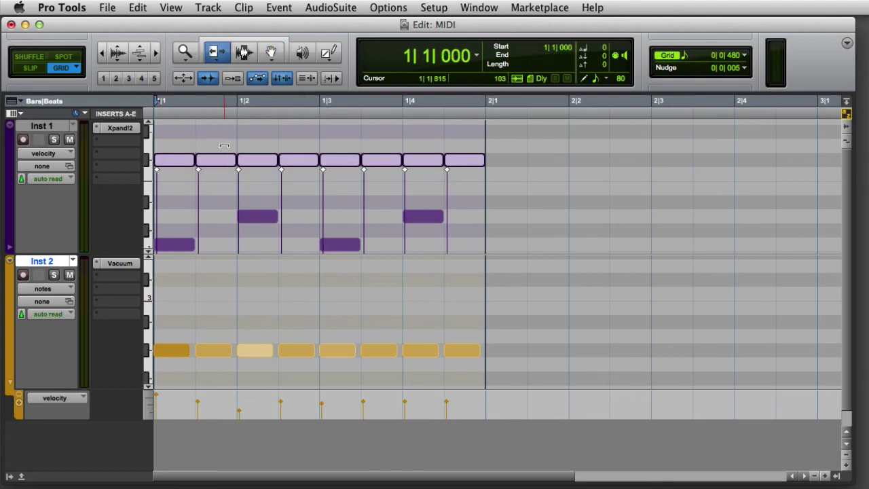
drag(224, 146, 217, 190)
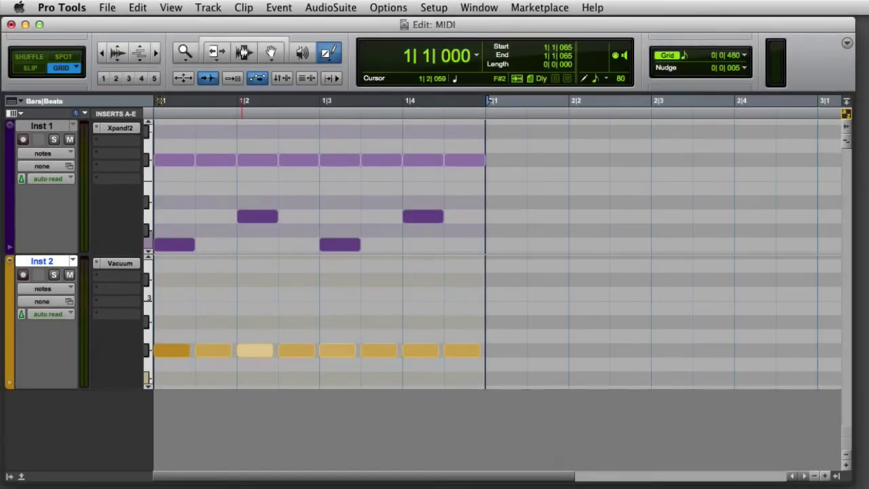
Select Inst 2's notes from 1|3 to bar 2, then select Inst 1's first three notes.
click(244, 53)
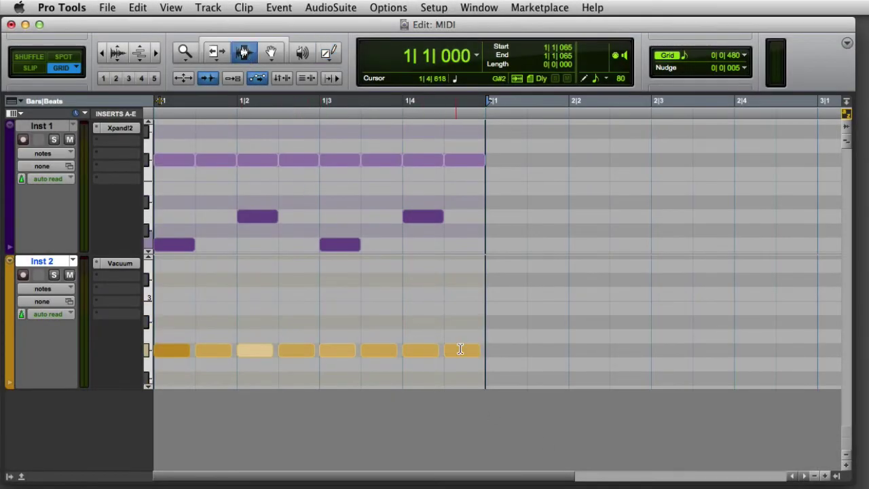
drag(471, 333, 306, 345)
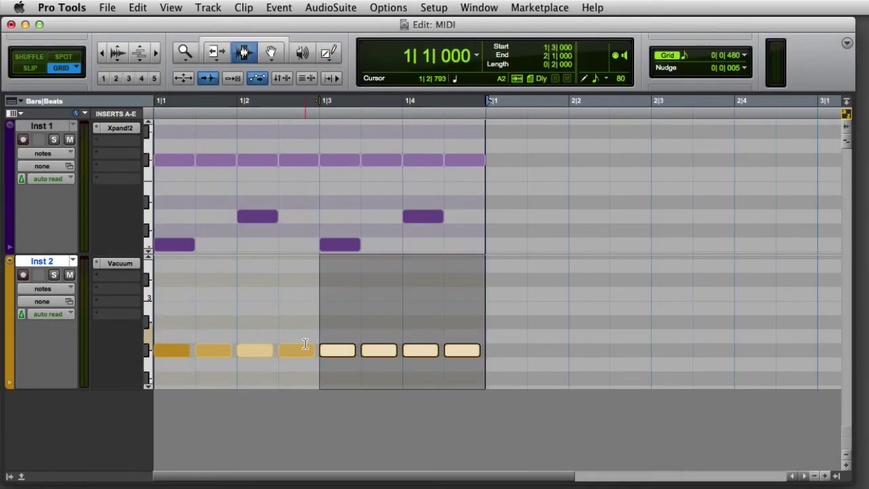
click(271, 53)
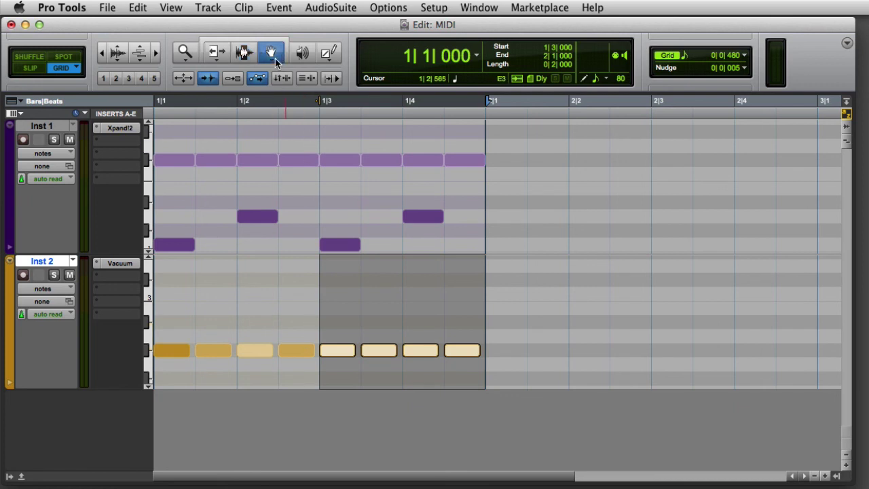
drag(164, 139, 219, 247)
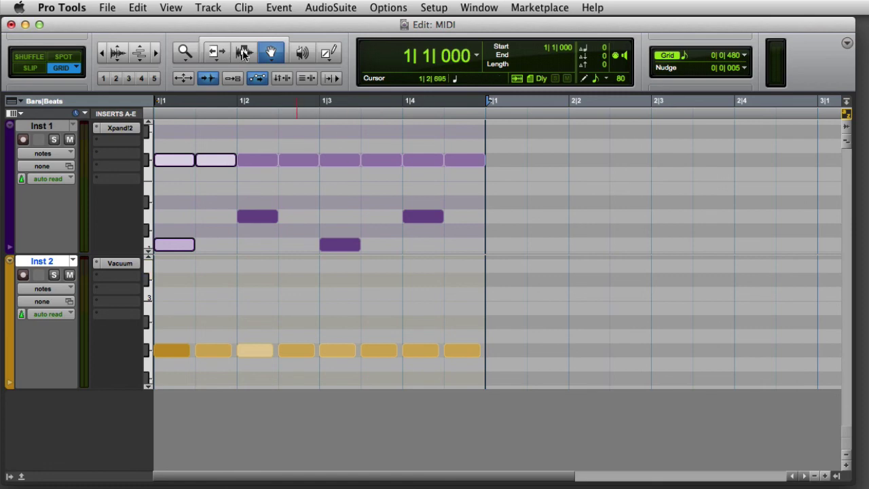
click(134, 7)
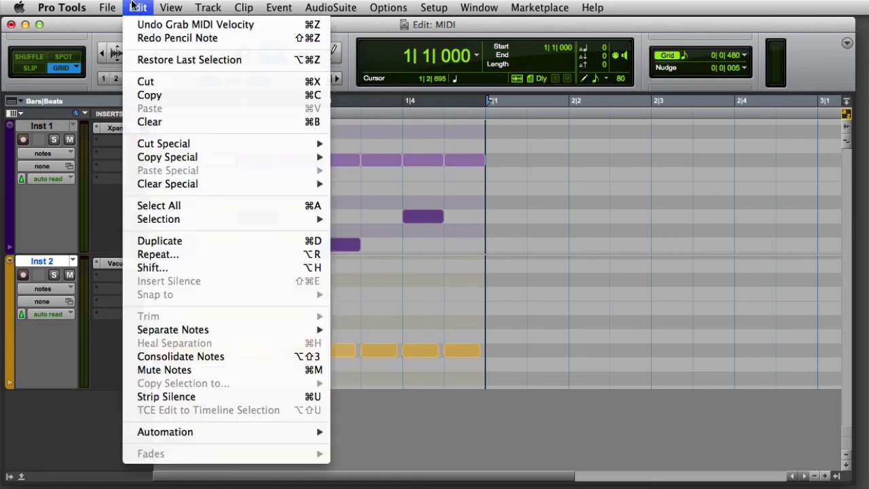
click(184, 123)
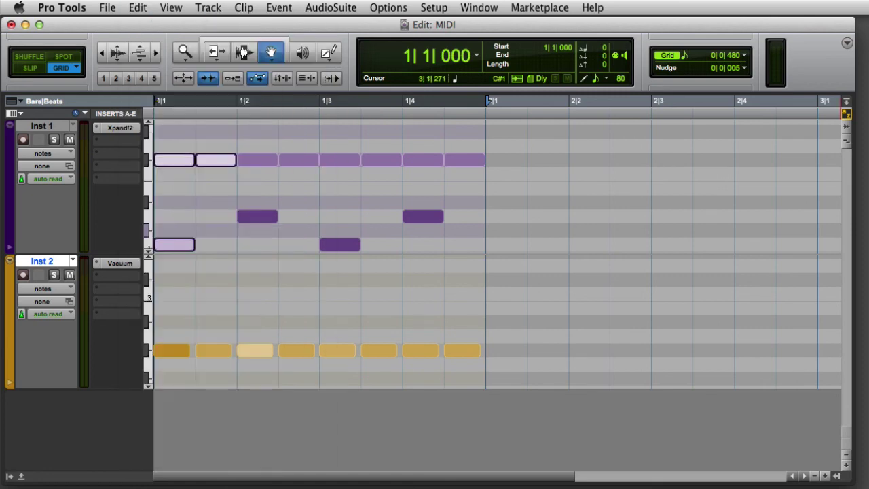
Delete Inst 1's three selected notes, then erase its top-row note at 1|3 with the Pencil.
key(Delete)
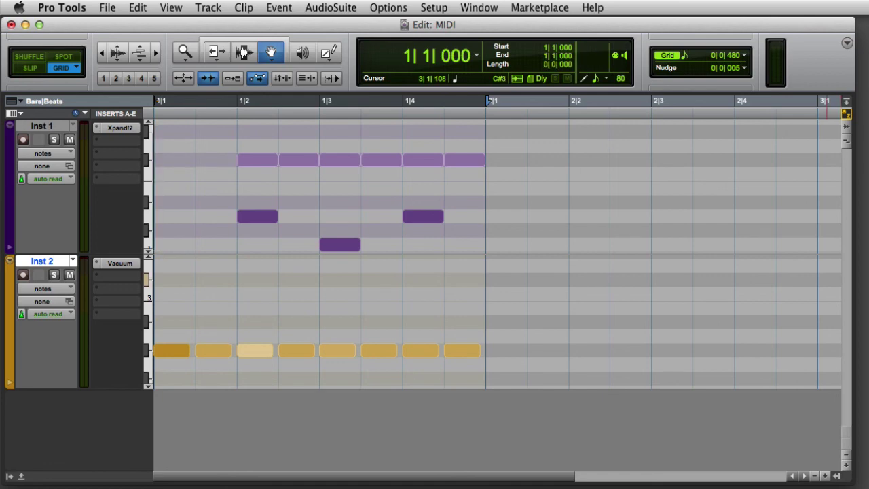
click(329, 55)
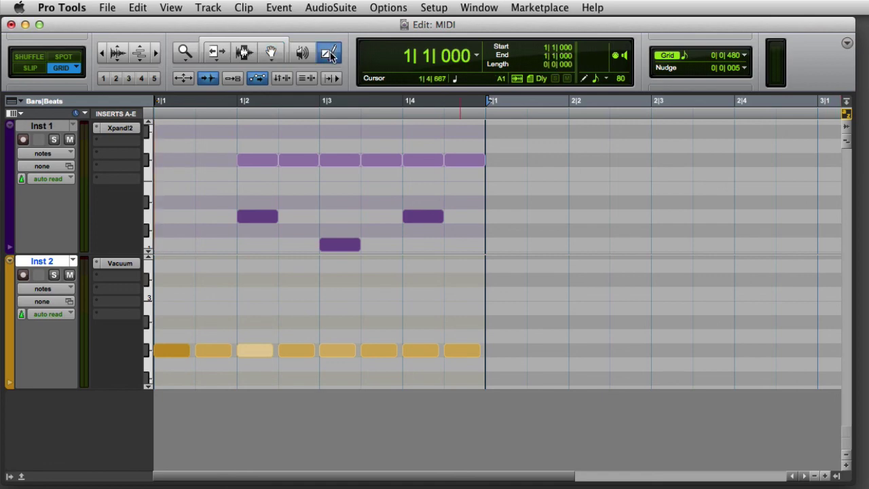
alt+click(340, 158)
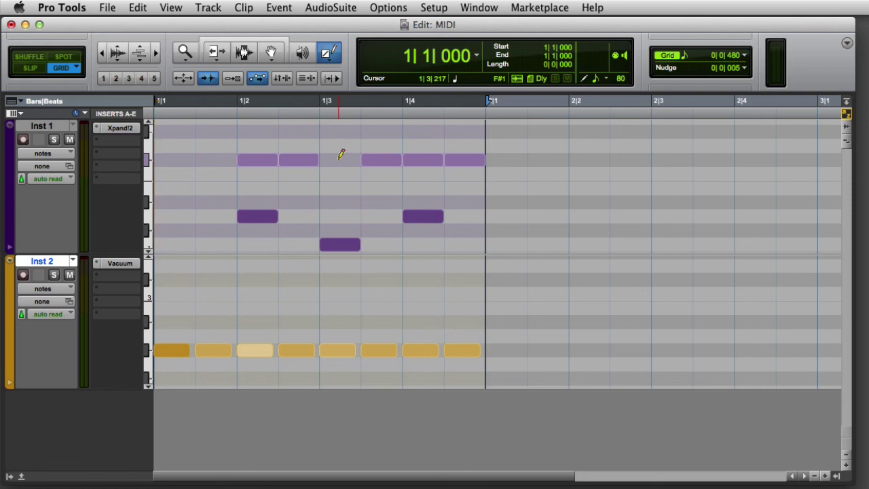